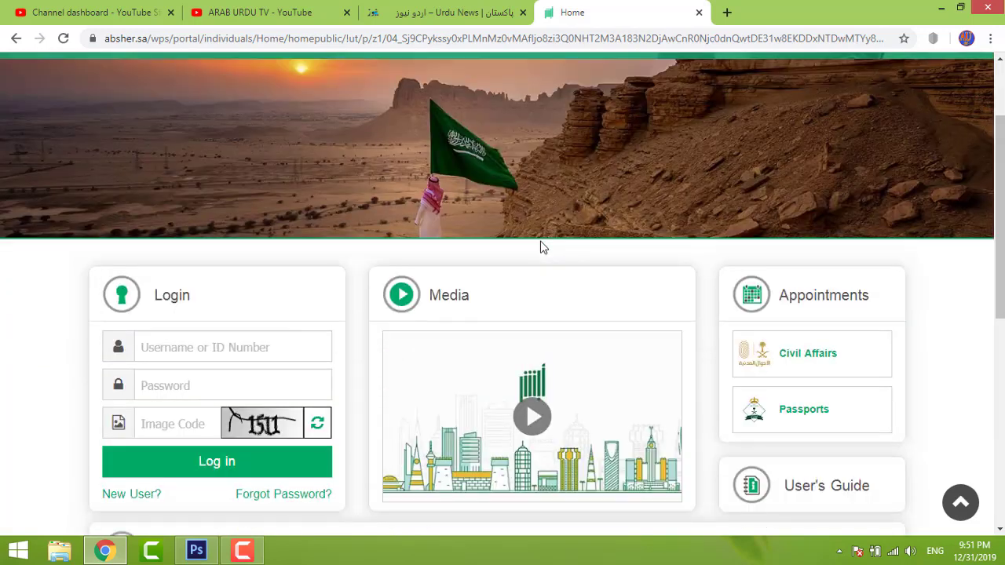
Enter the account password and image code 1511, then submit the Absher login form.
scroll(540, 241, "up", 1)
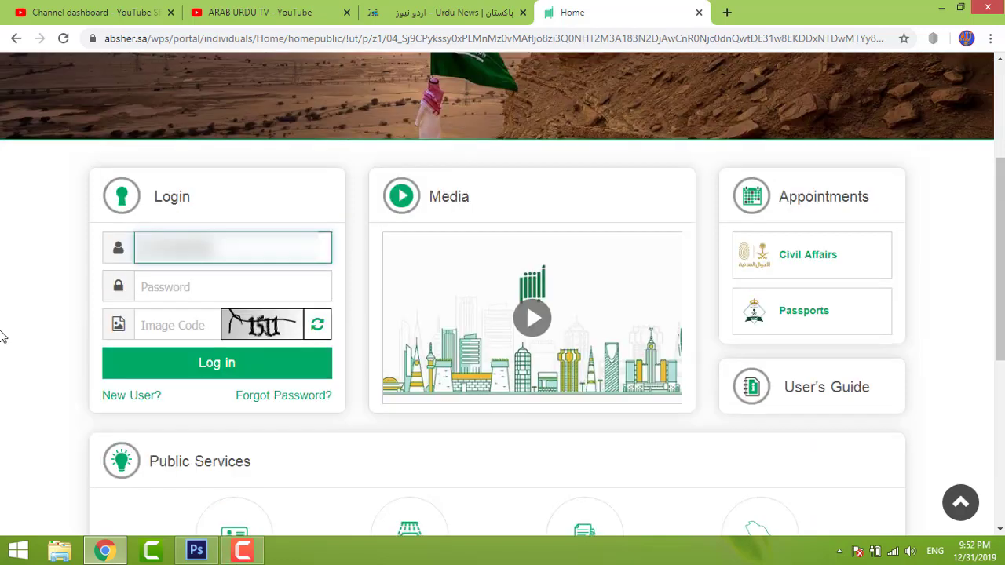
left_click(151, 290)
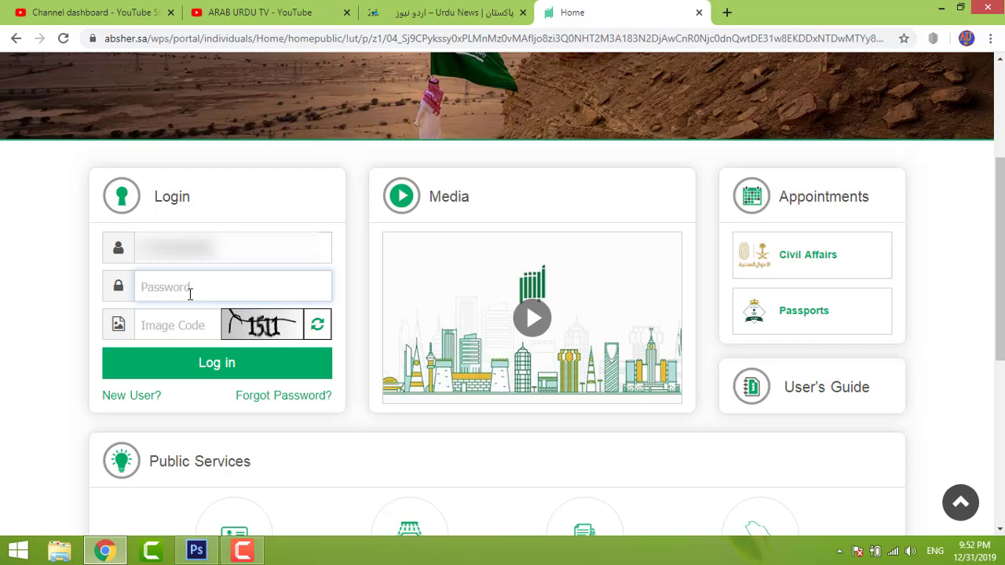
type("••••••••••")
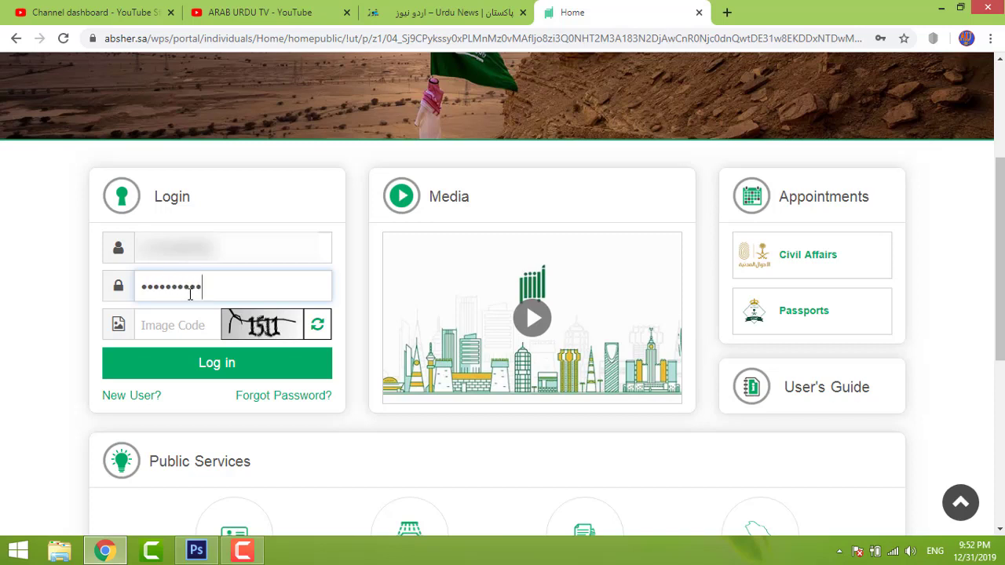
type("••")
left_click(195, 327)
type("15")
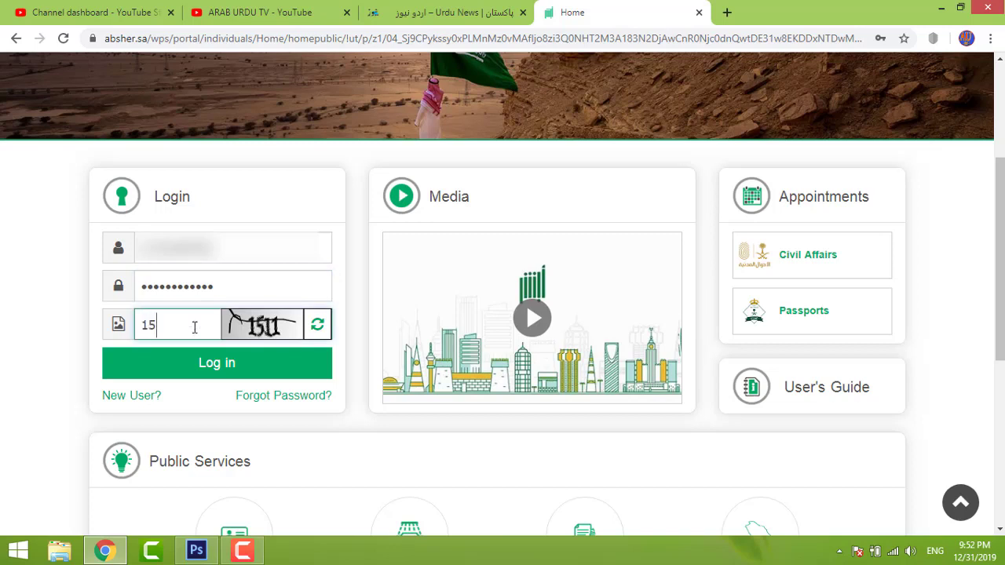
type("11")
key("Tab")
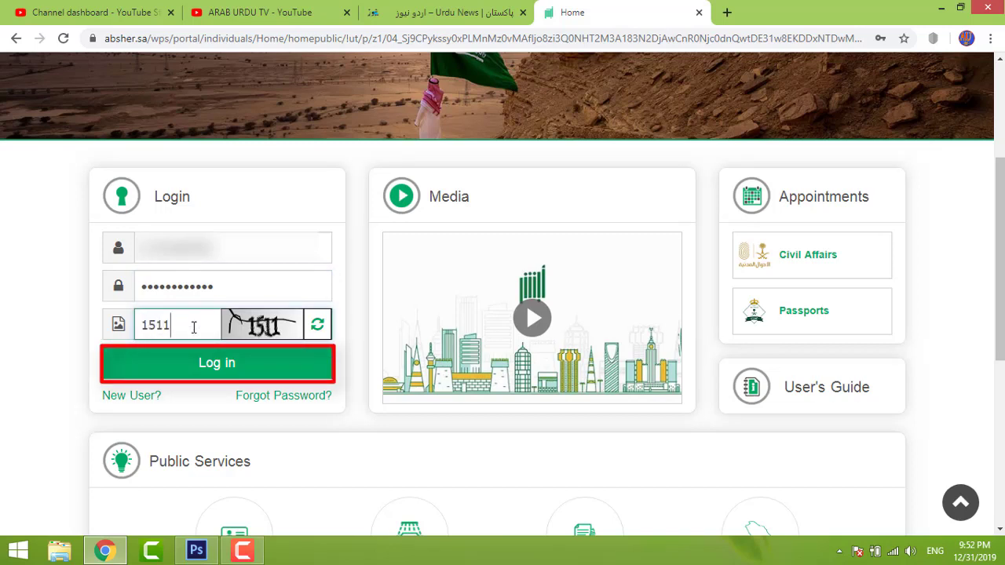
left_click(203, 367)
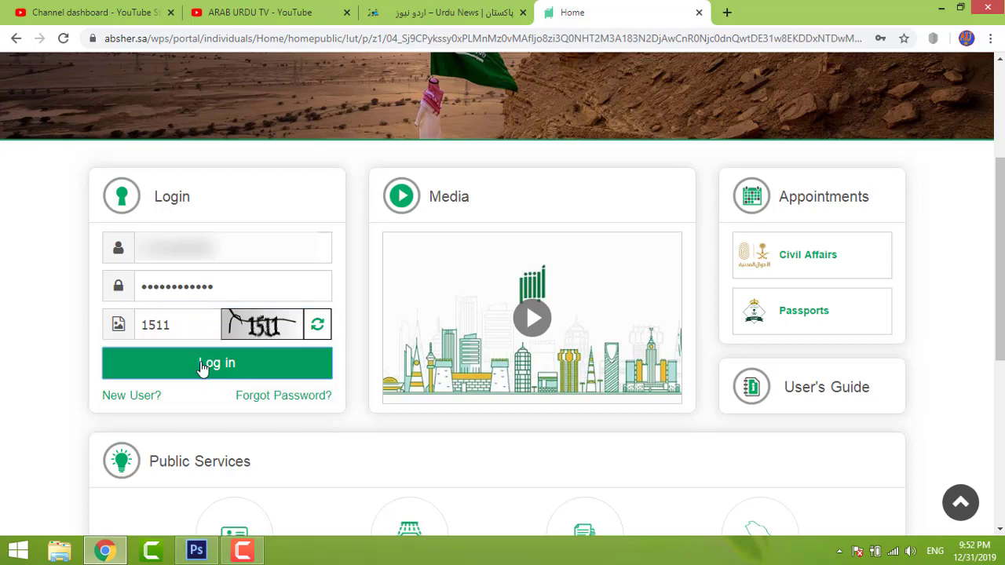
Accept the browser's save-password offer, enter the SMS verification code and complete sign-in.
left_click(836, 168)
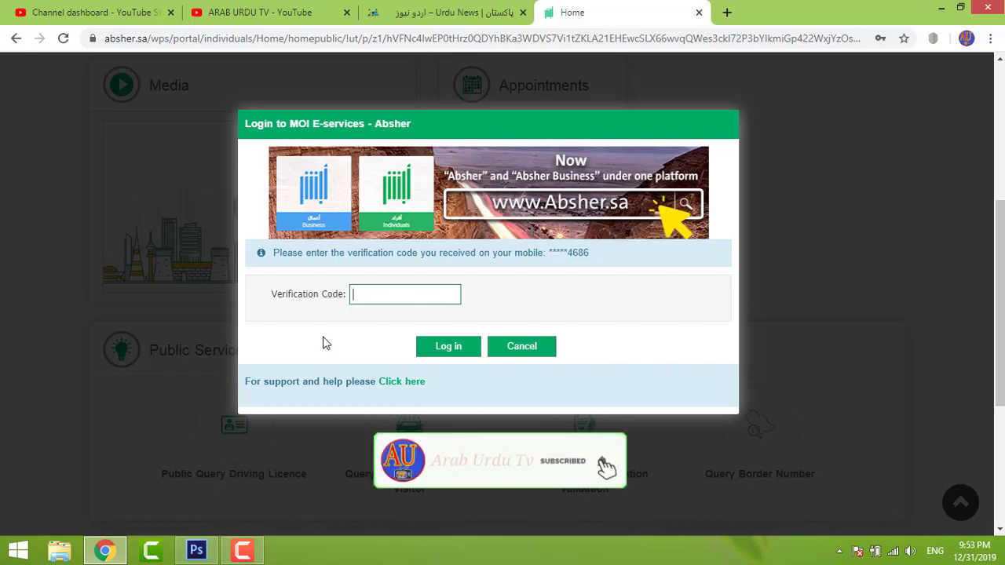
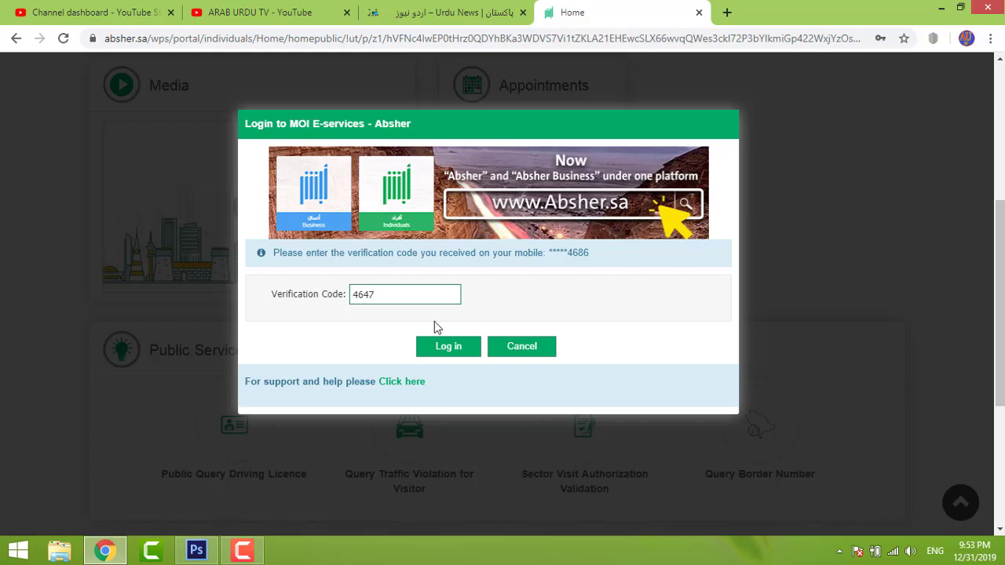
left_click(463, 350)
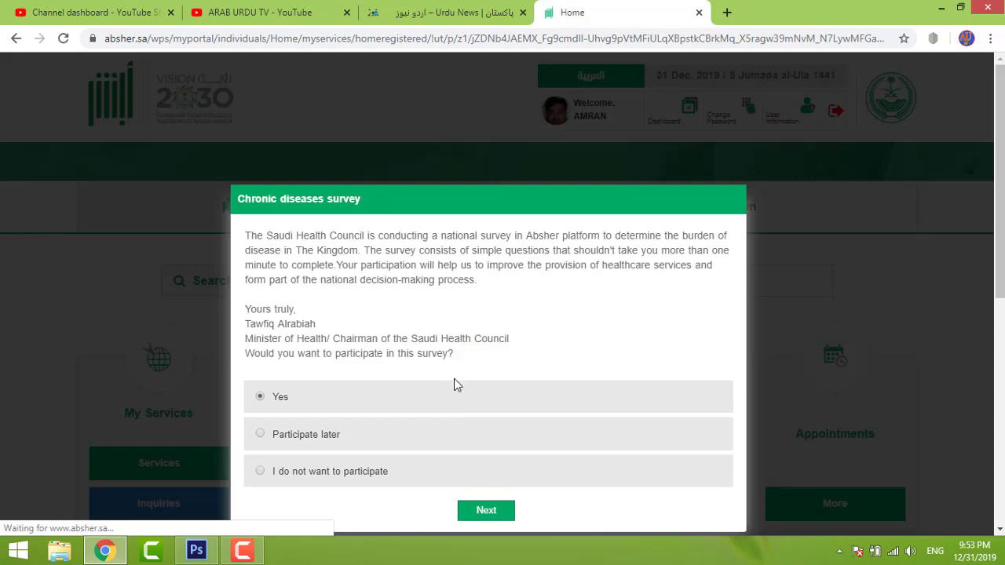
Choose Participate later on the chronic diseases survey and continue to the home page.
scroll(467, 354, "down", 2)
scroll(290, 228, "up", 1)
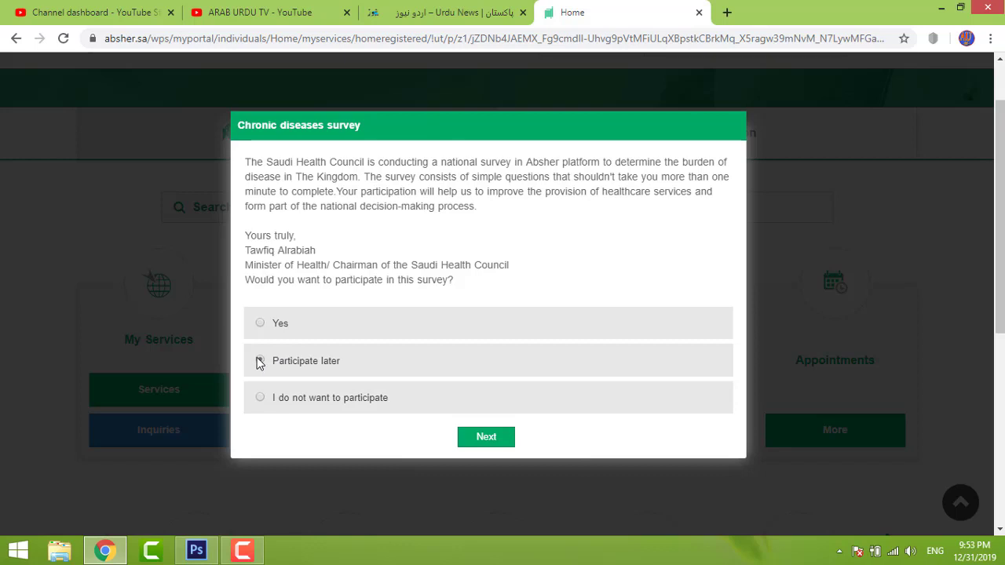
left_click(474, 437)
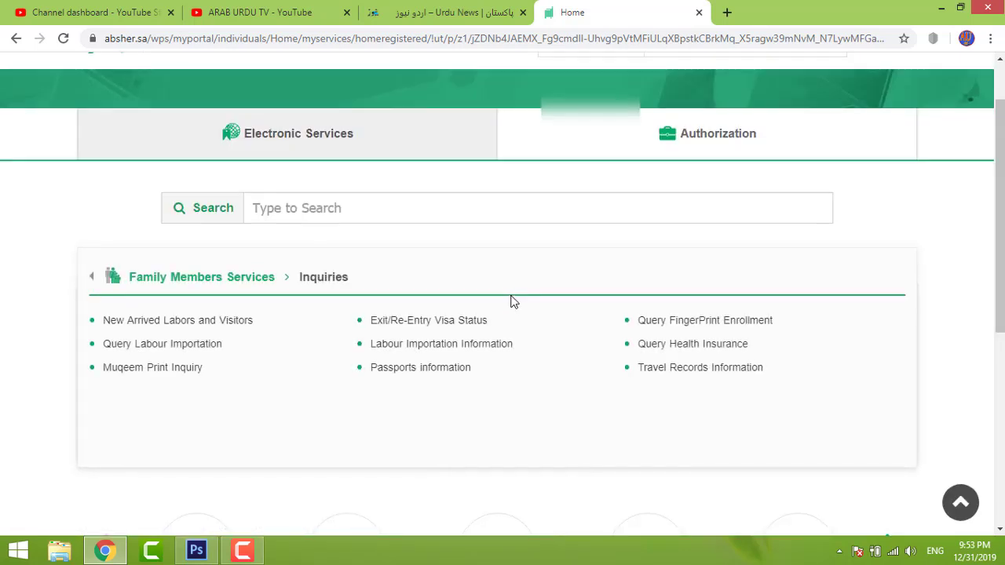
Open My Dashboard from the header to see family, licence and vehicle summaries.
scroll(511, 301, "up", 1)
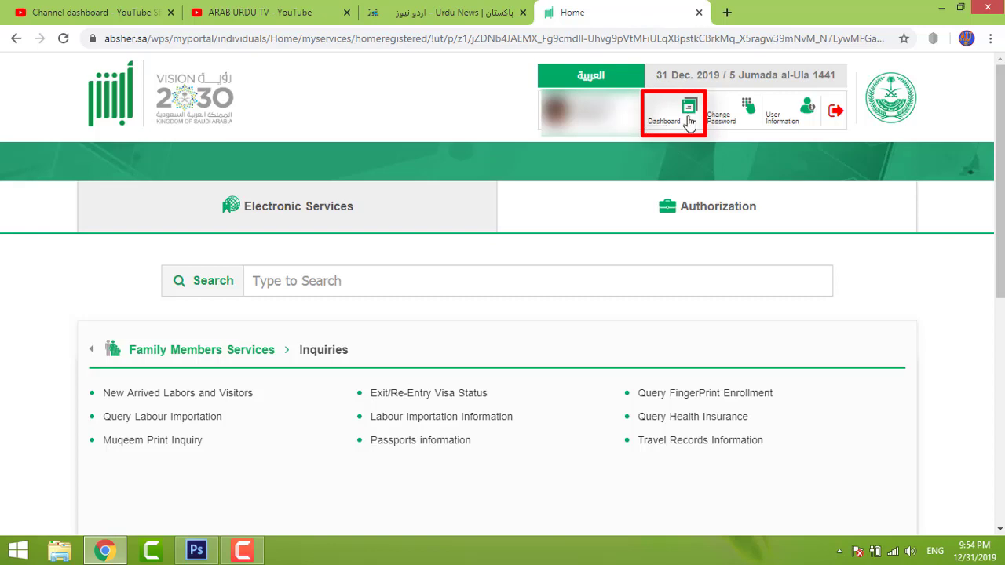
left_click(665, 122)
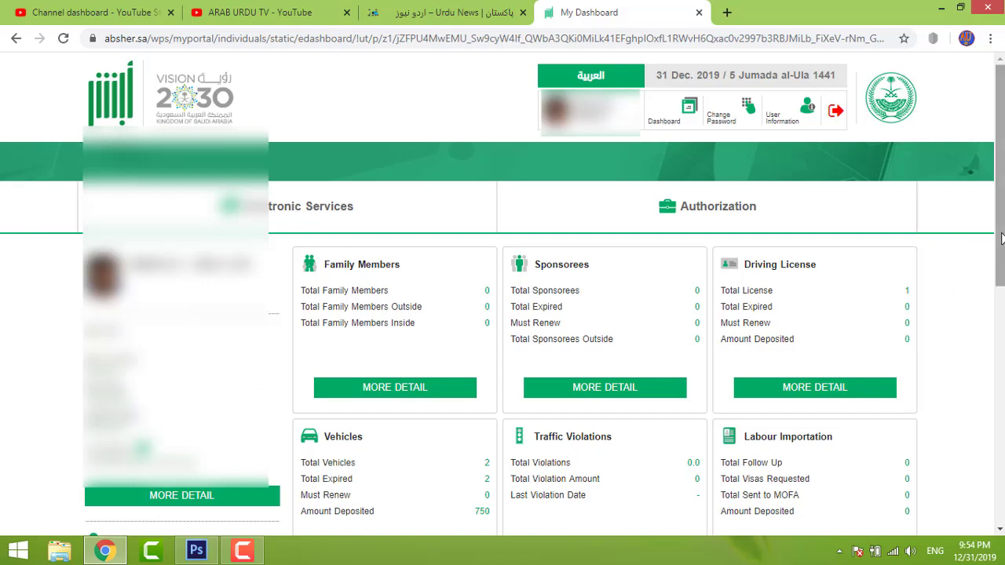
Open the Vehicles card's MORE DETAIL to reach the Renewal Registration Vehicle page.
left_click_drag(1001, 239, 1003, 288)
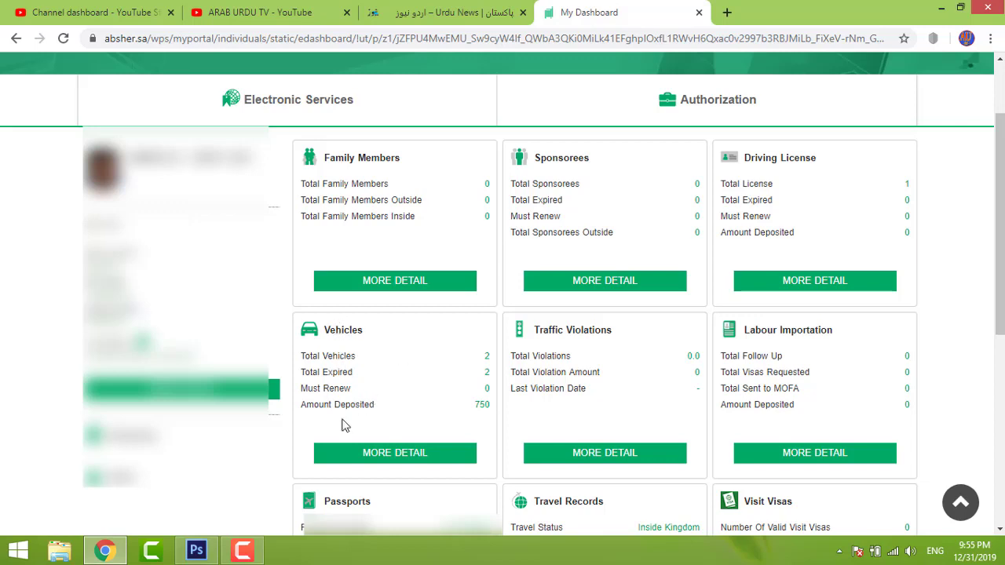
left_click(389, 456)
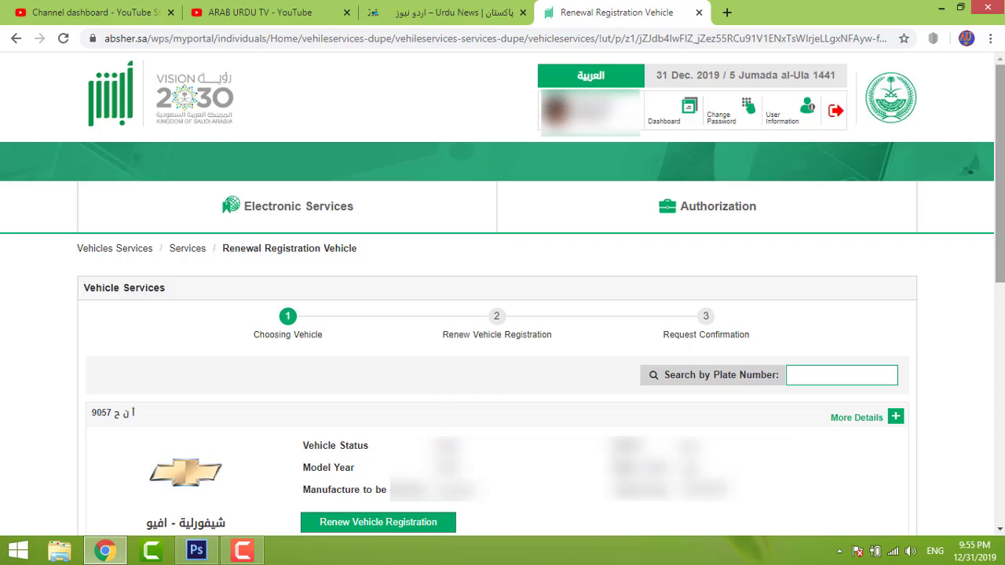
Choose Renew Vehicle Registration for the Toyota, the second vehicle in the list.
scroll(502, 314, "down", 3)
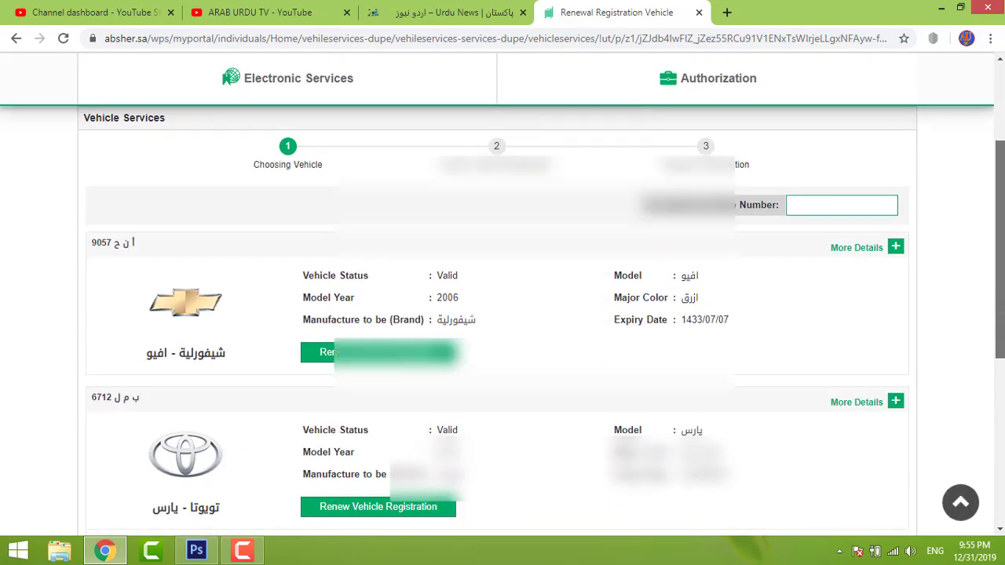
scroll(503, 314, "down", 2)
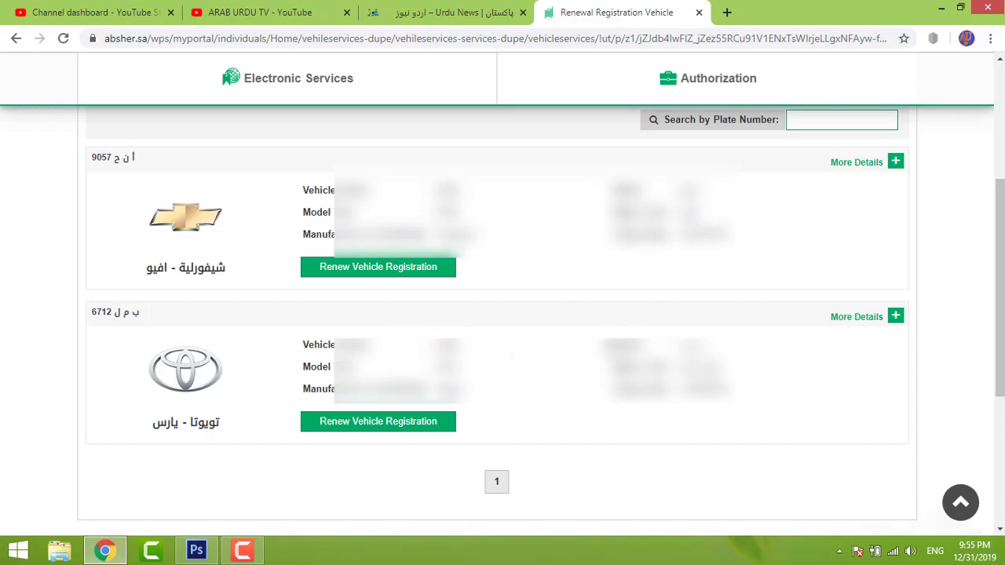
left_click(363, 427)
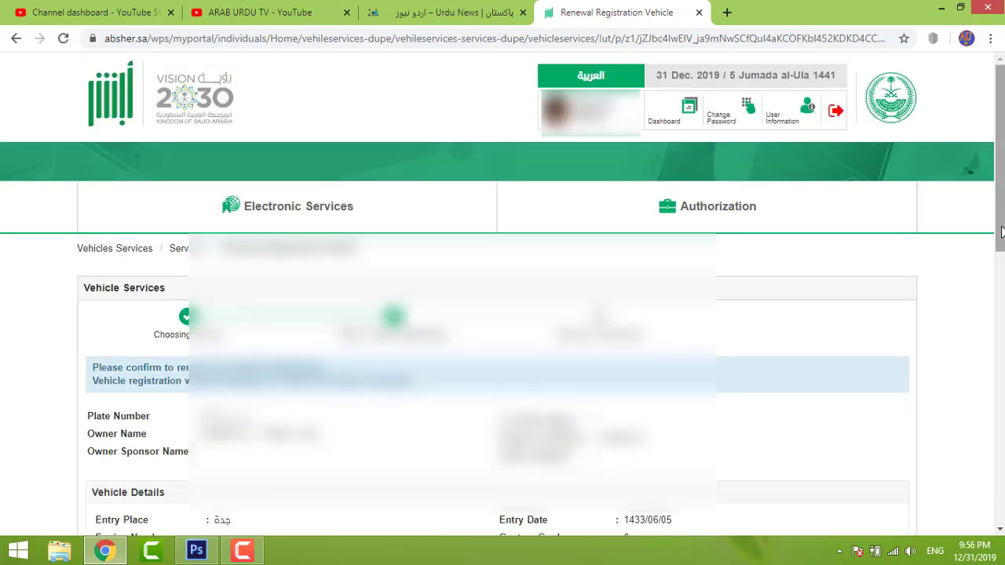
Accept the terms and conditions and confirm the Toyota's 3-year registration renewal.
left_click_drag(1000, 230, 1001, 273)
mouse_move(1002, 272)
left_mouse_down()
mouse_move(1002, 290)
mouse_move(1002, 273)
left_mouse_up()
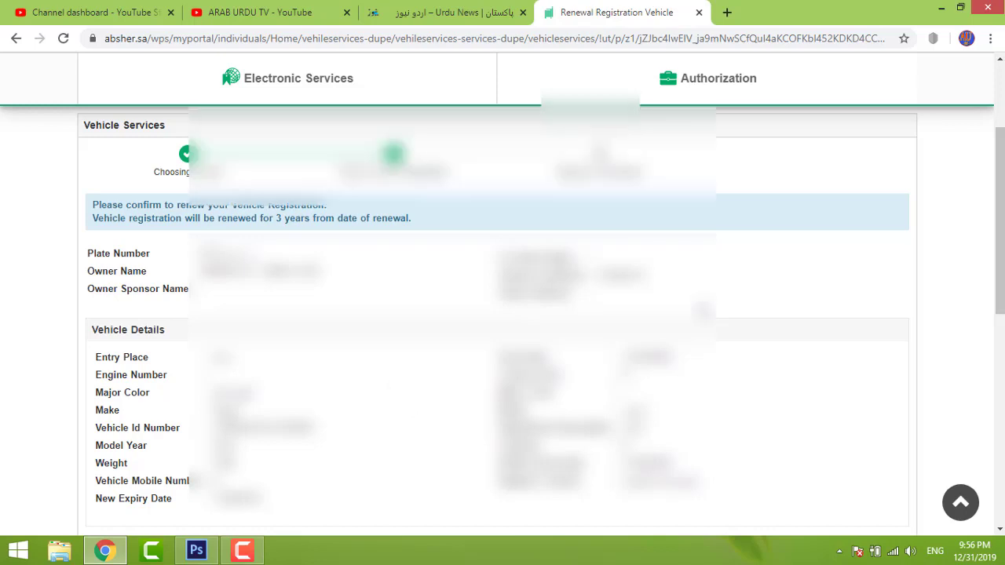
left_click_drag(1000, 166, 998, 292)
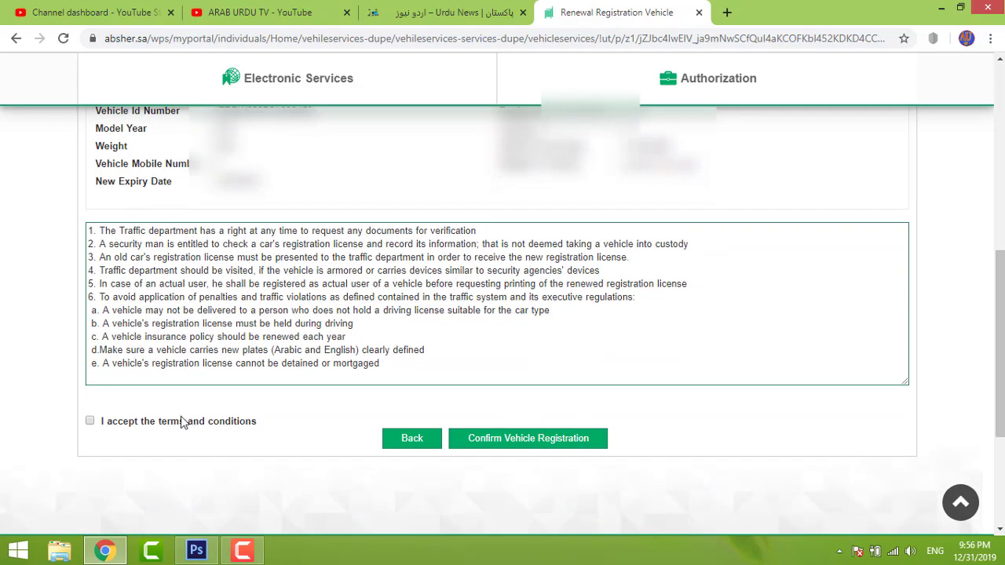
left_click(89, 421)
left_click(531, 444)
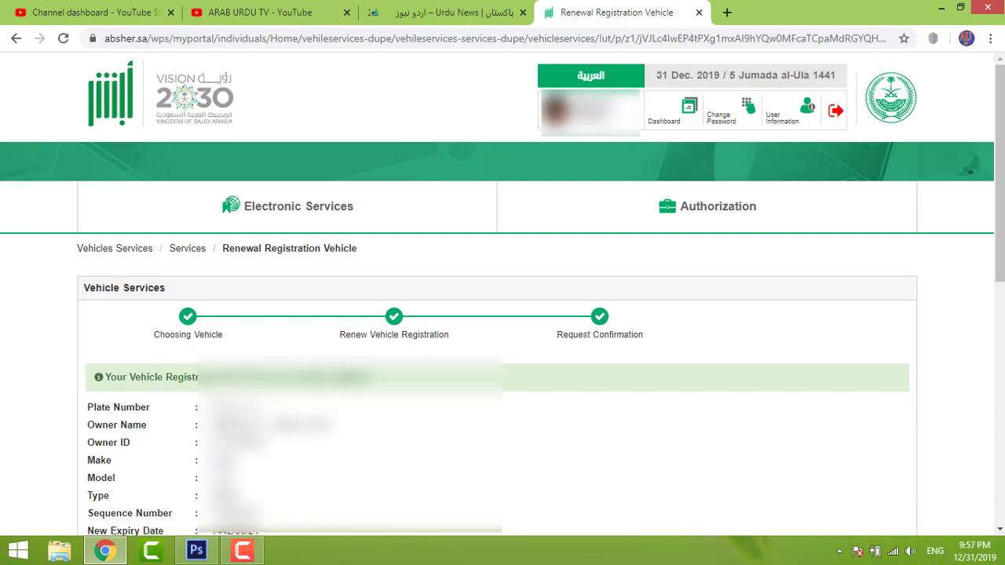
Scroll the result page to review the success message and new expiry date 1442/06/21.
scroll(502, 295, "down", 2)
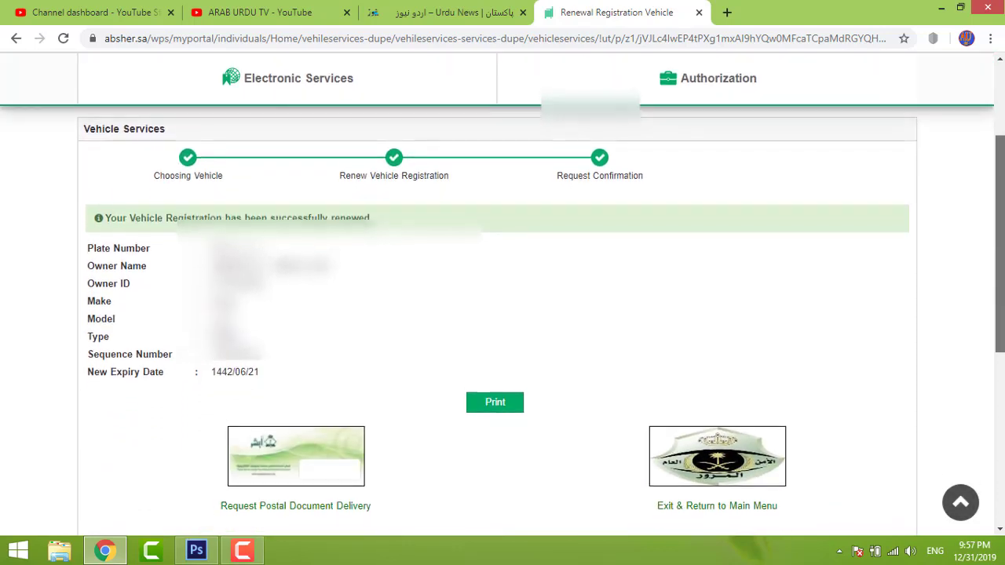
scroll(502, 295, "down", 1)
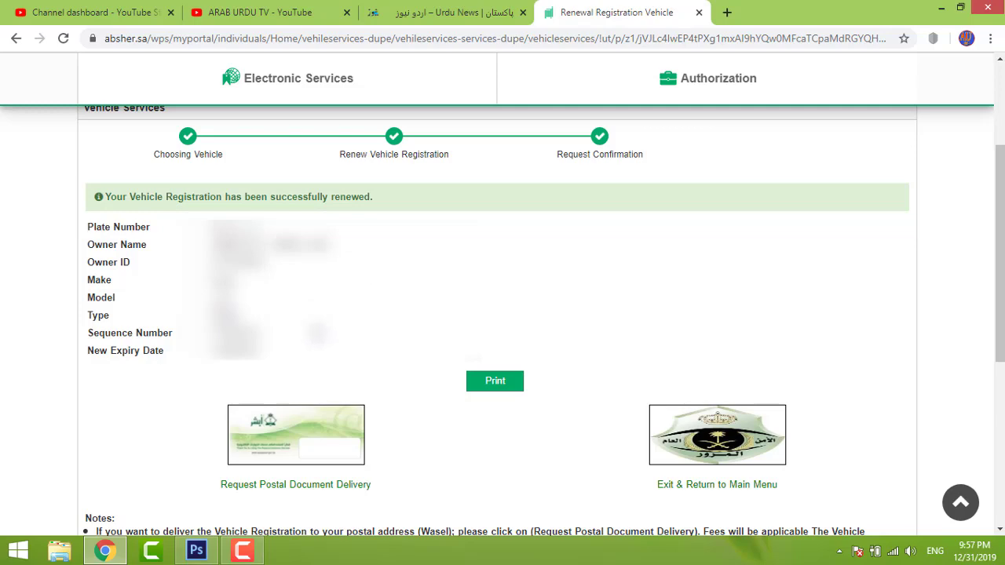
left_click_drag(998, 235, 1000, 262)
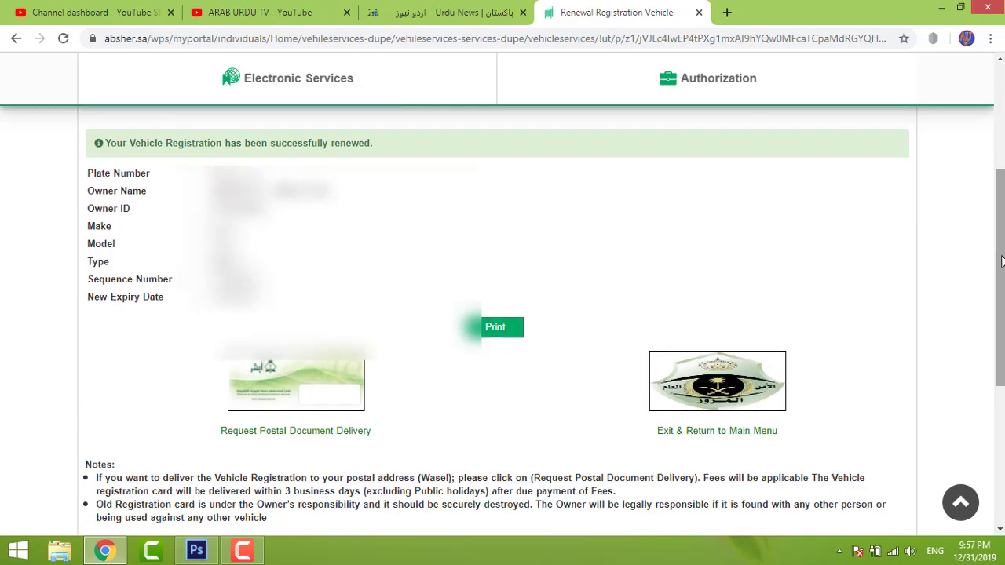